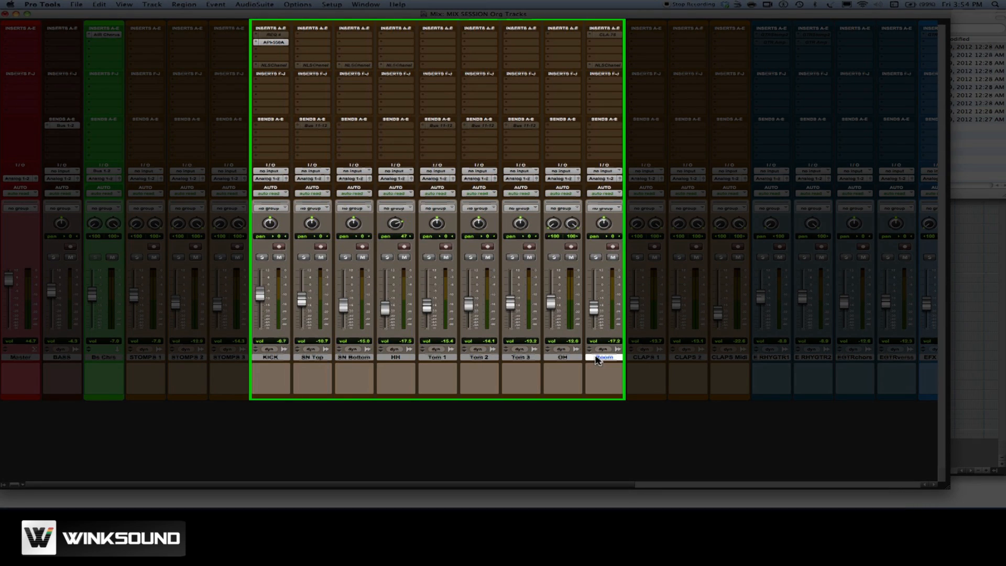
- Select the drum tracks from KICK through Room and create two new stereo Aux Input tracks after them
left_click(269, 357, "shift")
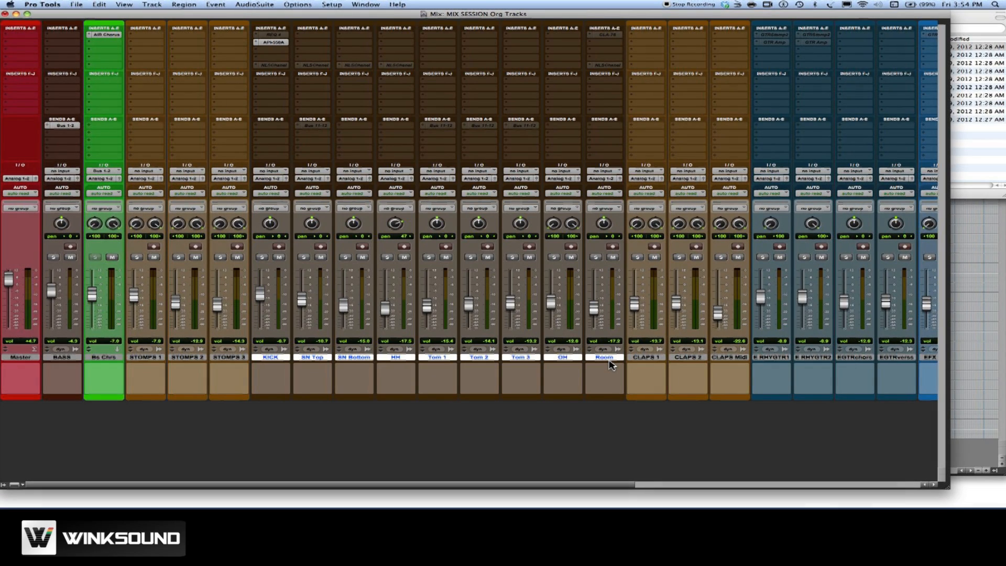
key("shift+super+n")
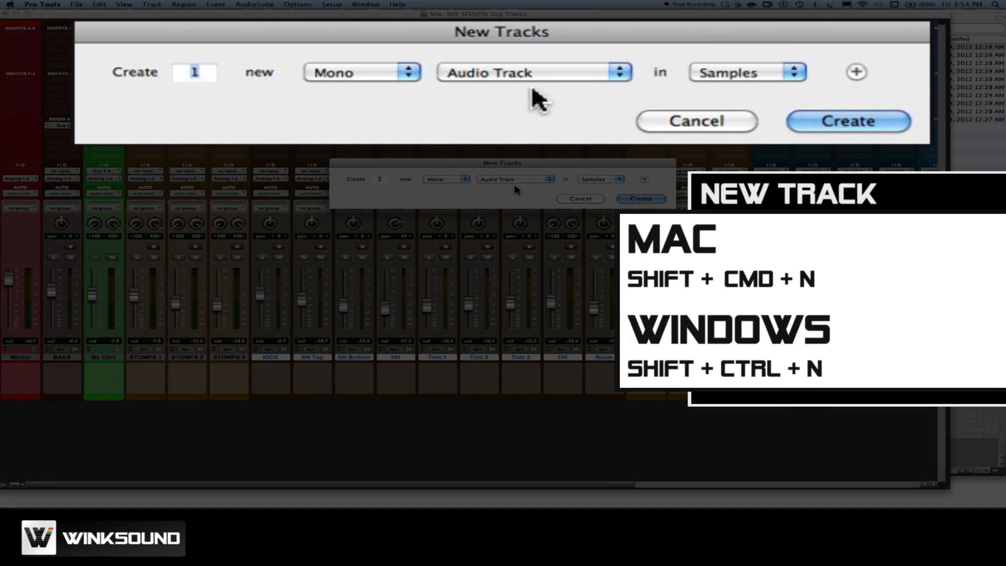
left_click(377, 73)
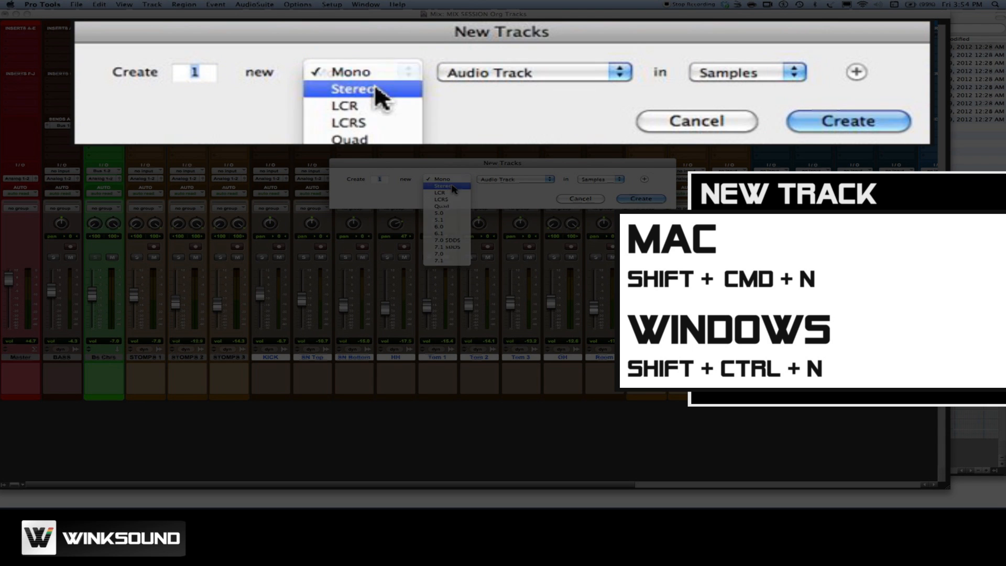
left_click(452, 185)
left_click(510, 179)
left_click(512, 188)
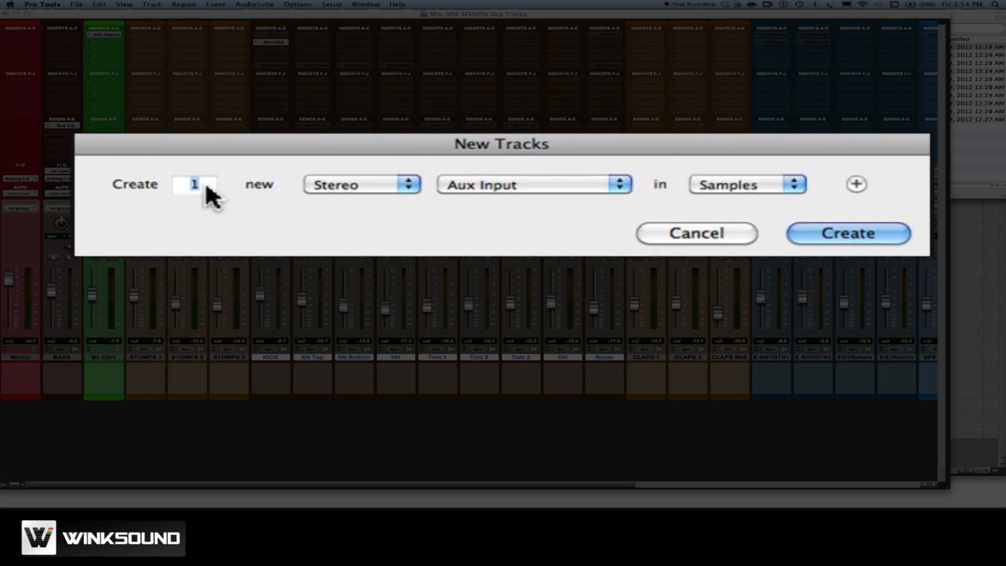
double_click(380, 179)
type("2")
left_click(640, 199)
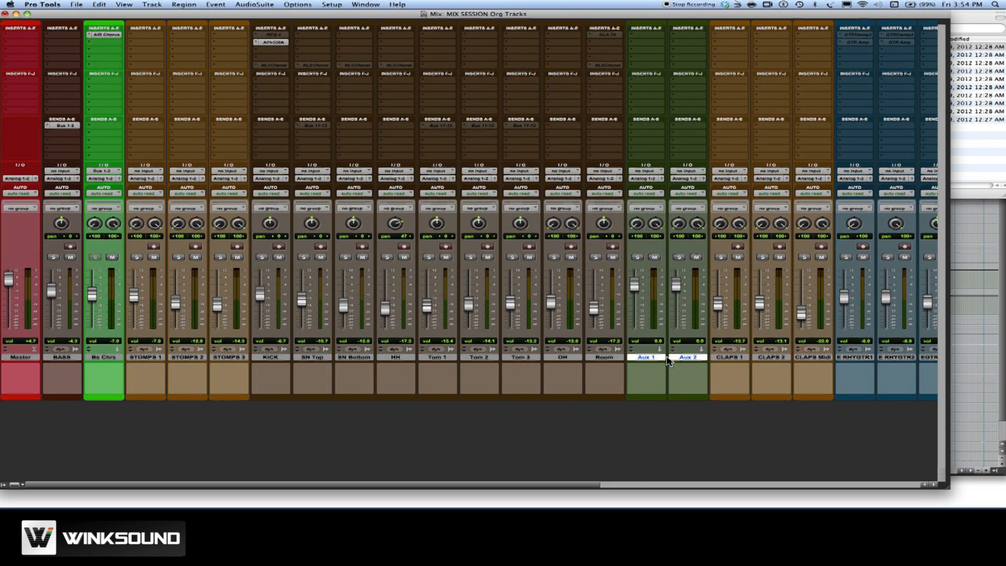
- Rename the Aux 1 track as DR ROOM and the Aux 2 track as DR Rev
double_click(647, 357)
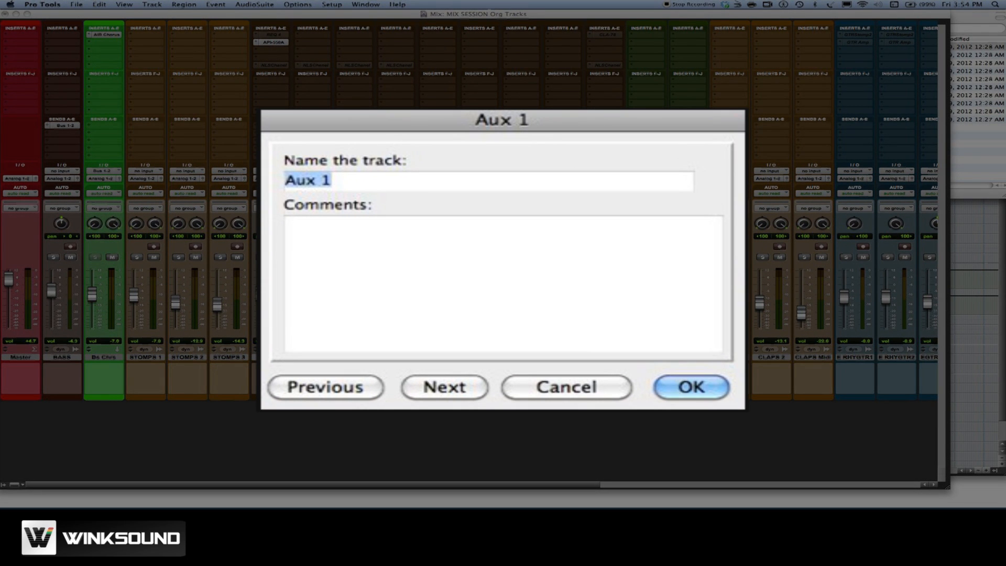
type("DR ROOM")
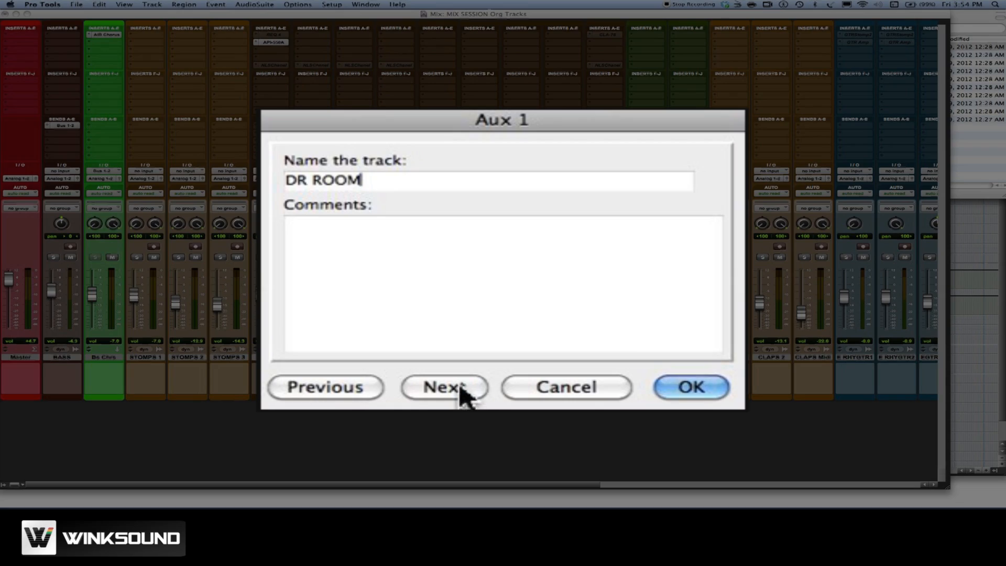
left_click(471, 399)
type("DR Rev")
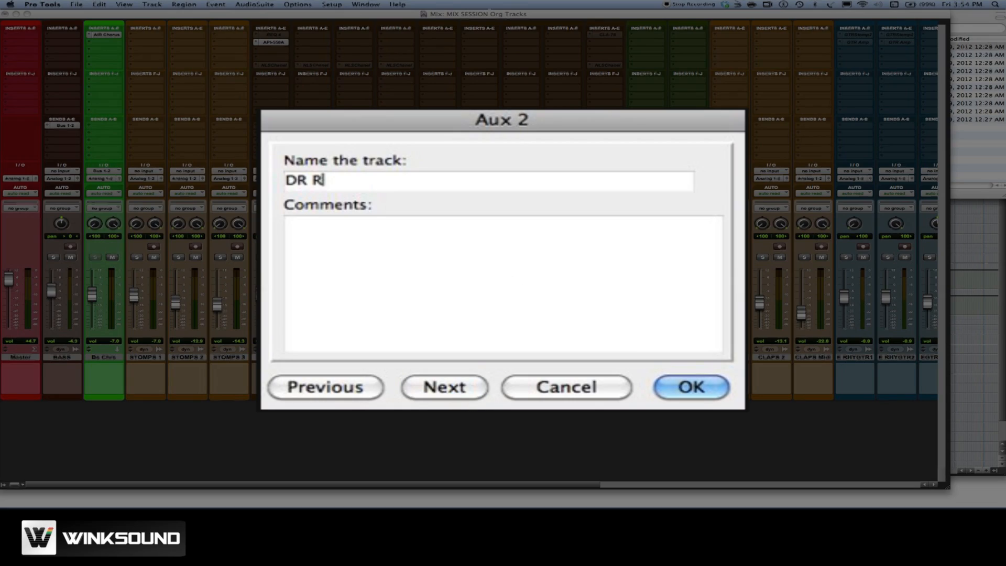
key("Return")
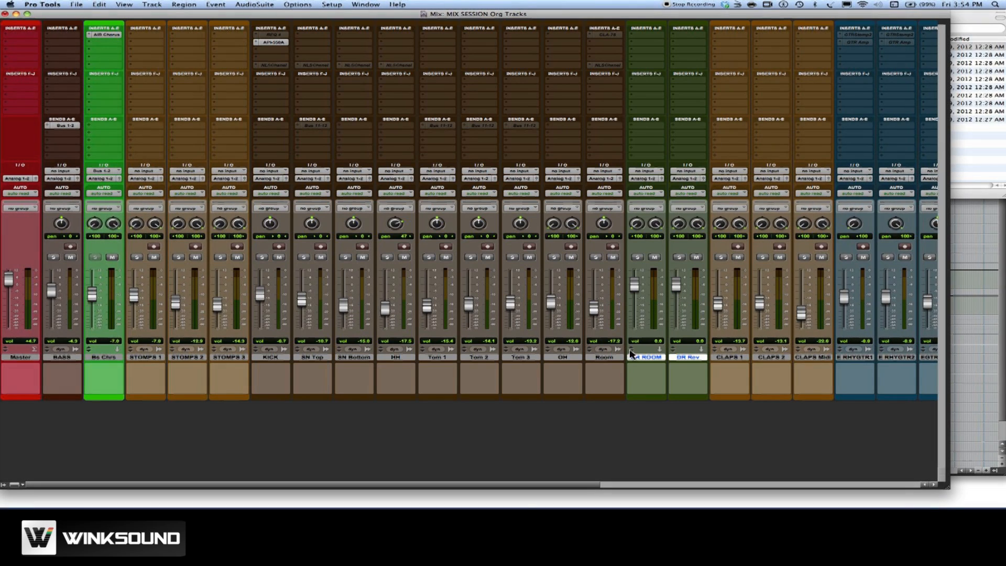
- Set the input of DR ROOM to Bus 3-4 and the input of DR Rev to Bus 5-6
left_click(645, 171)
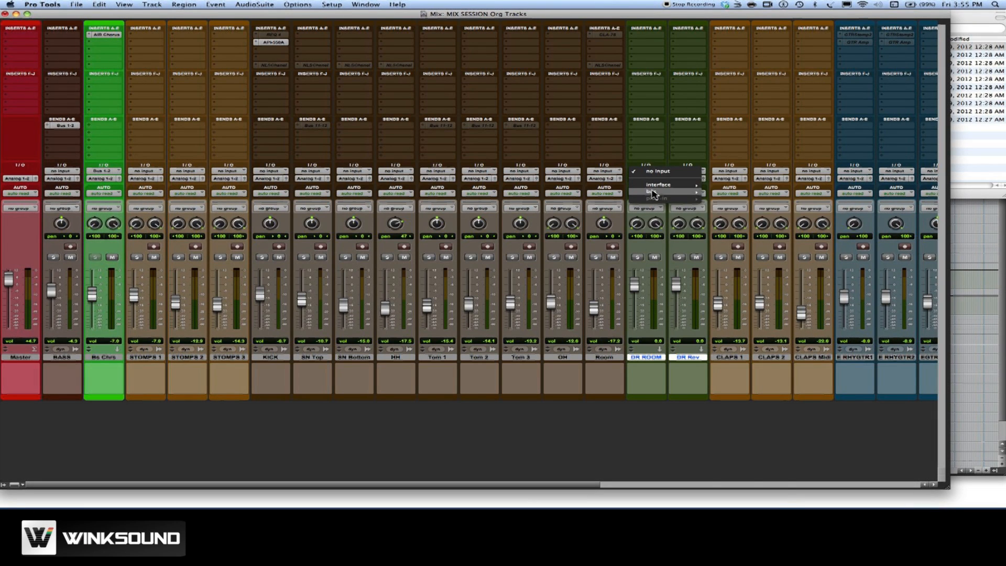
mouse_move(652, 193)
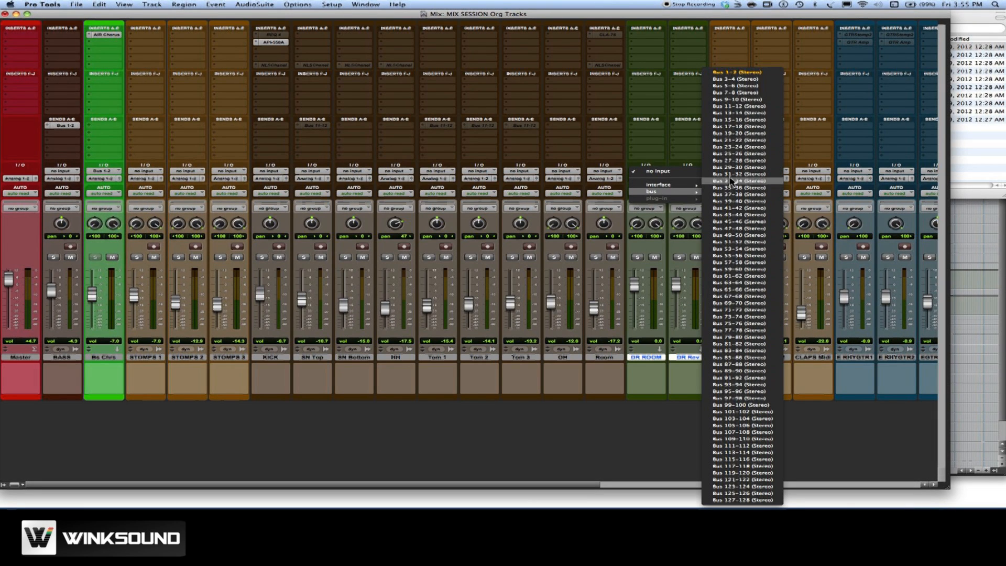
left_click(741, 78)
left_click(681, 173)
mouse_move(696, 191)
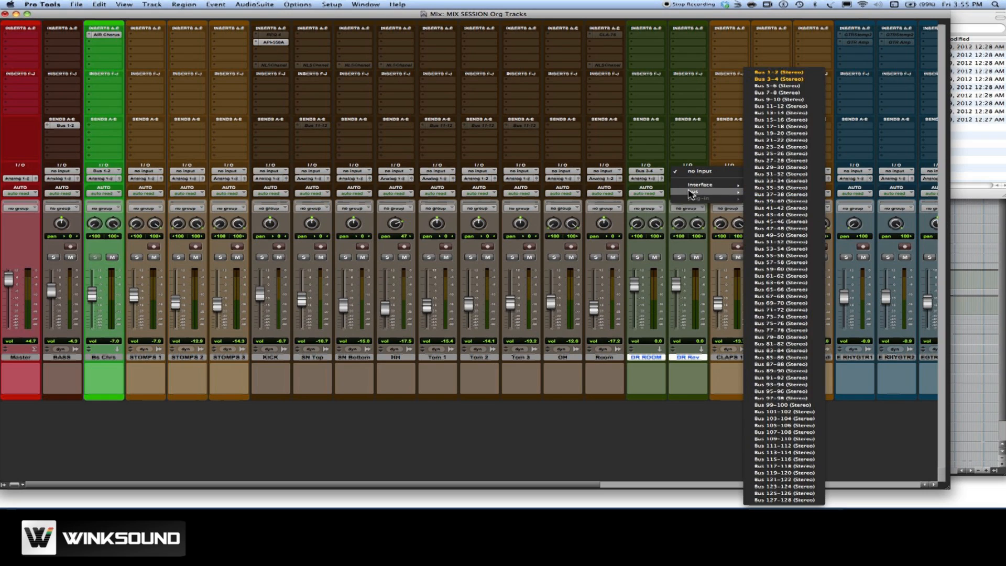
left_click(774, 86)
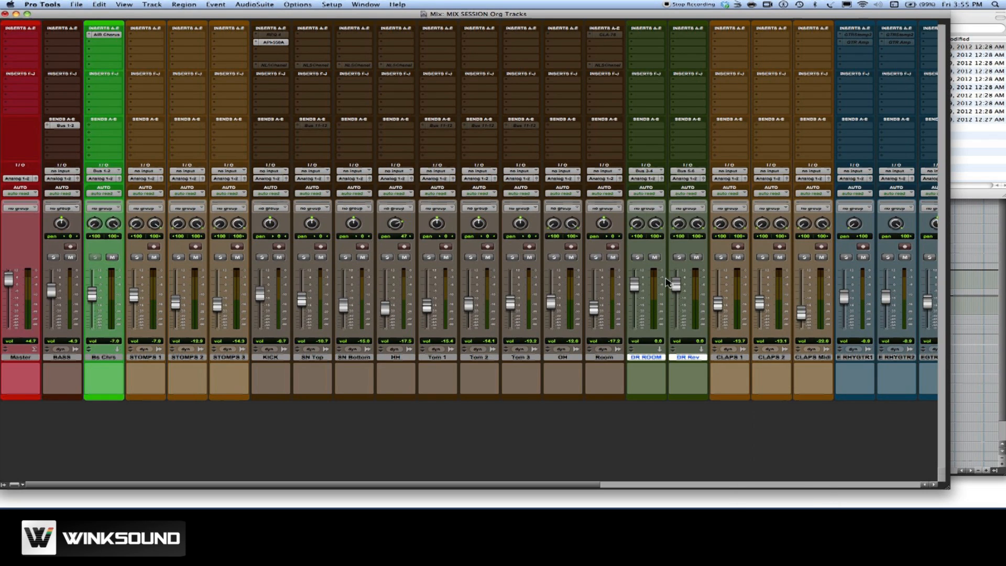
- Select the tracks KICK through OH and add a stereo Bus 3-4 send to all of them in the first send slot
left_click(276, 357)
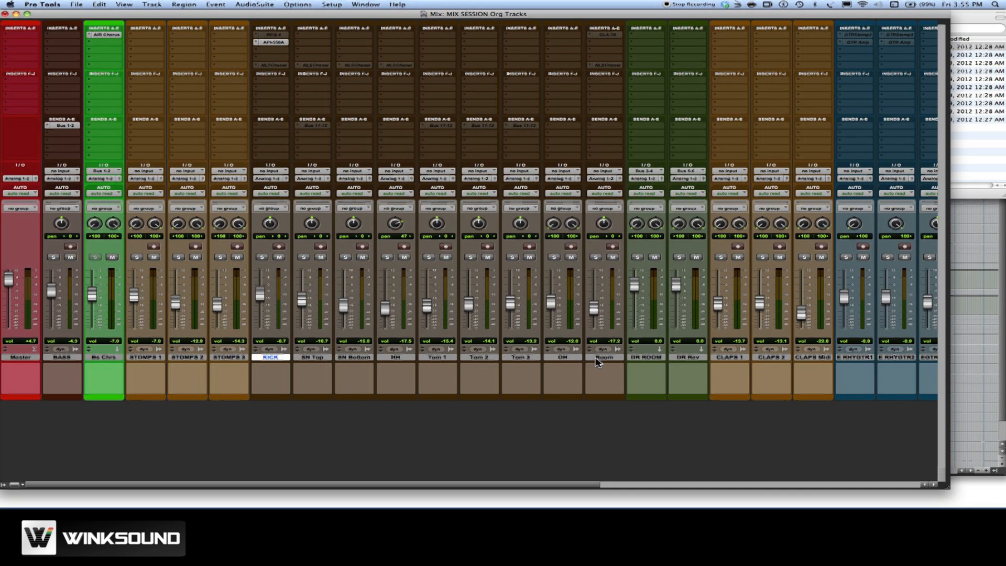
left_click(571, 358, "shift")
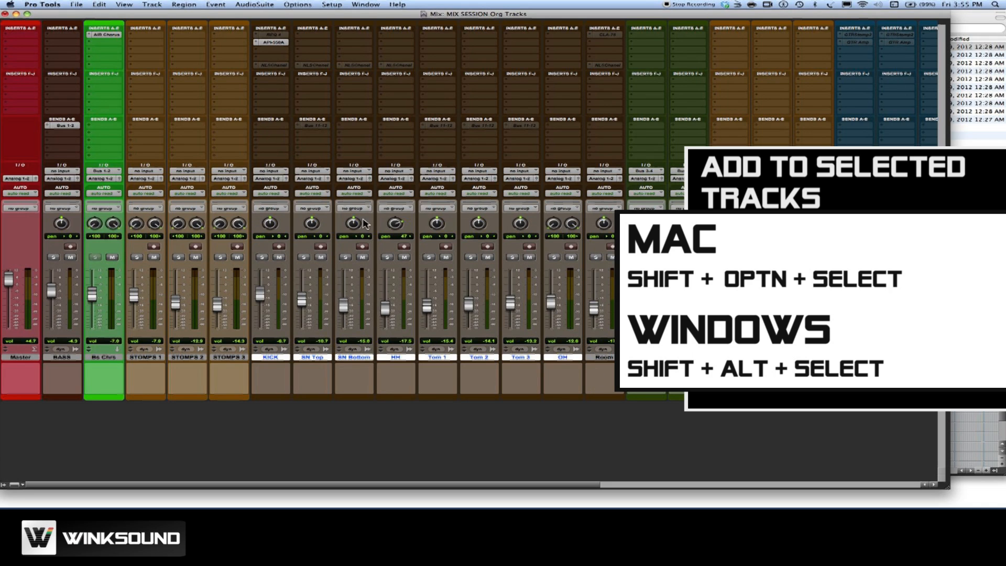
left_click(260, 127)
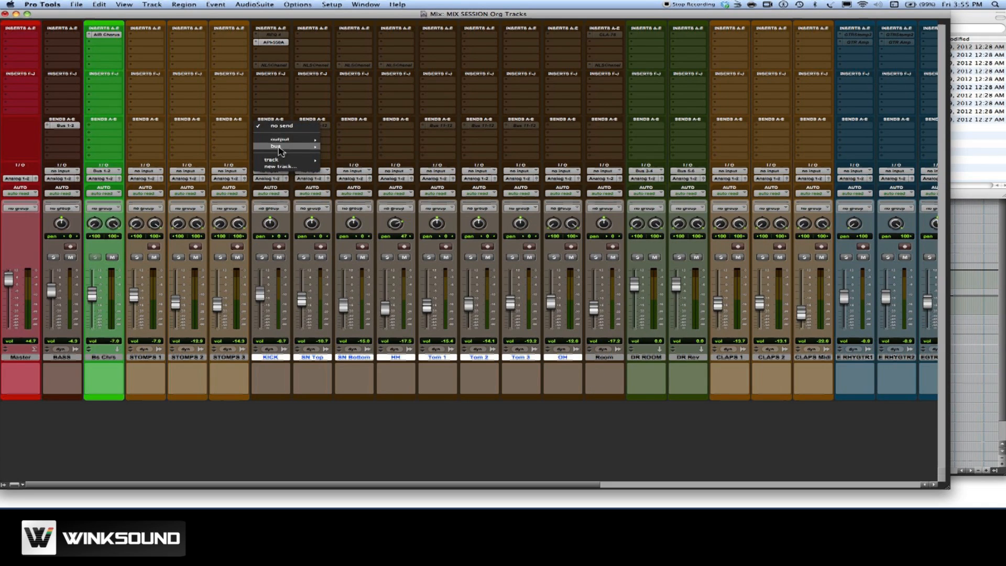
mouse_move(278, 147)
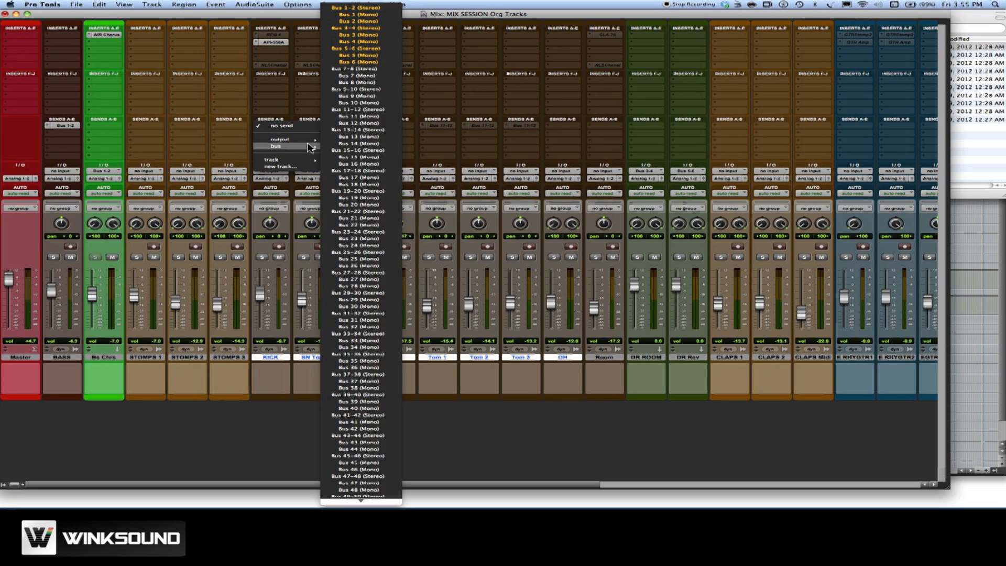
left_click(361, 28, "alt+shift")
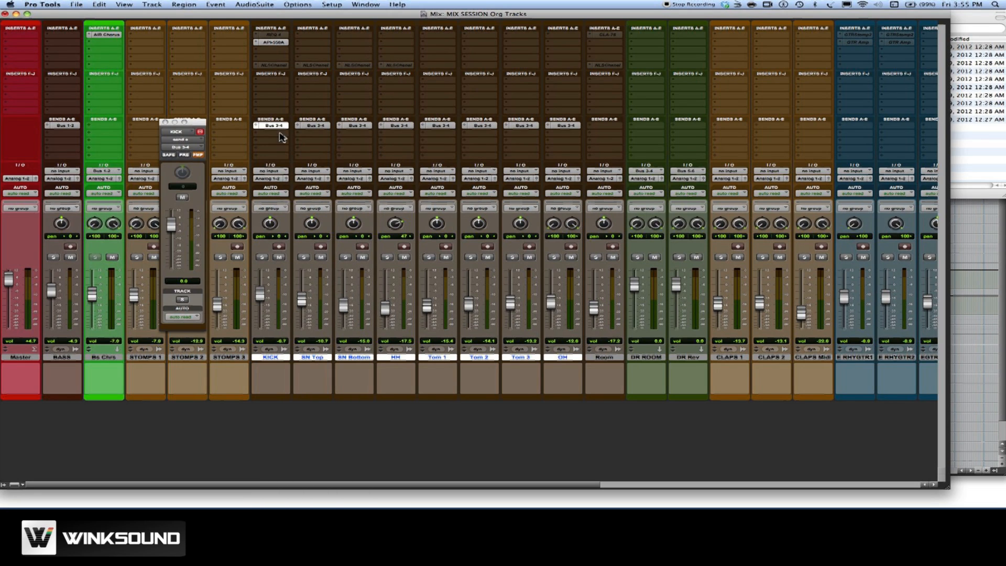
- Lower the KICK send to -10.4, show the first send's controls in the mixer, and lower the Bus 3-4 send levels from SN Top through OH
left_click_drag(174, 225, 174, 239)
left_click(255, 127, "super")
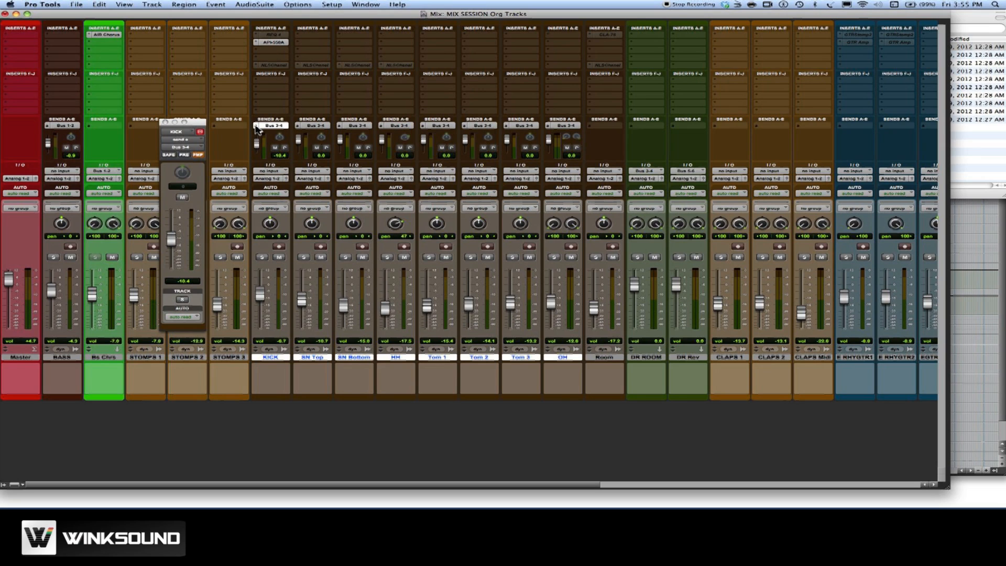
left_click_drag(298, 139, 549, 145)
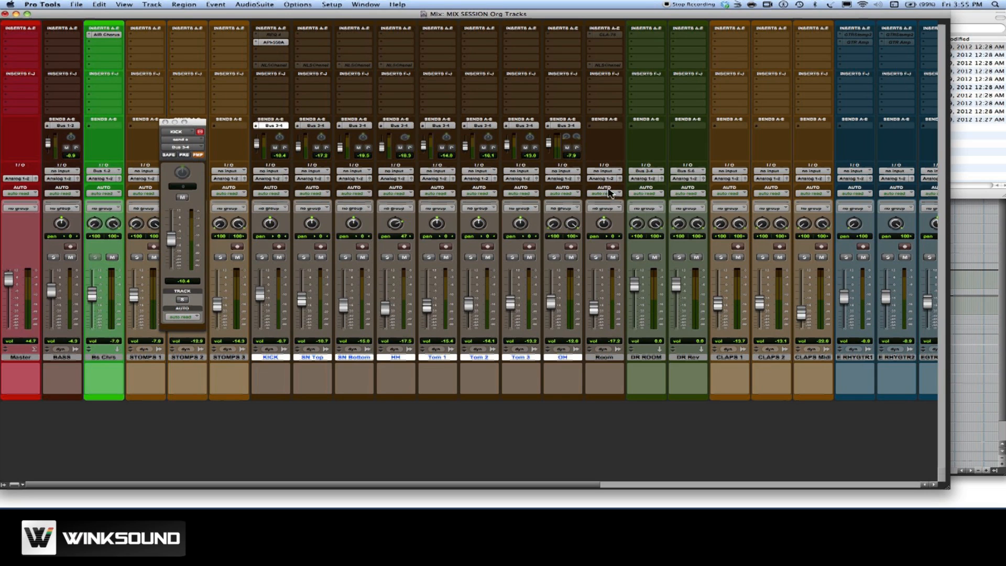
- Insert the multichannel D-Verb stereo reverb in the first insert slot of the DR ROOM track
left_click(639, 35)
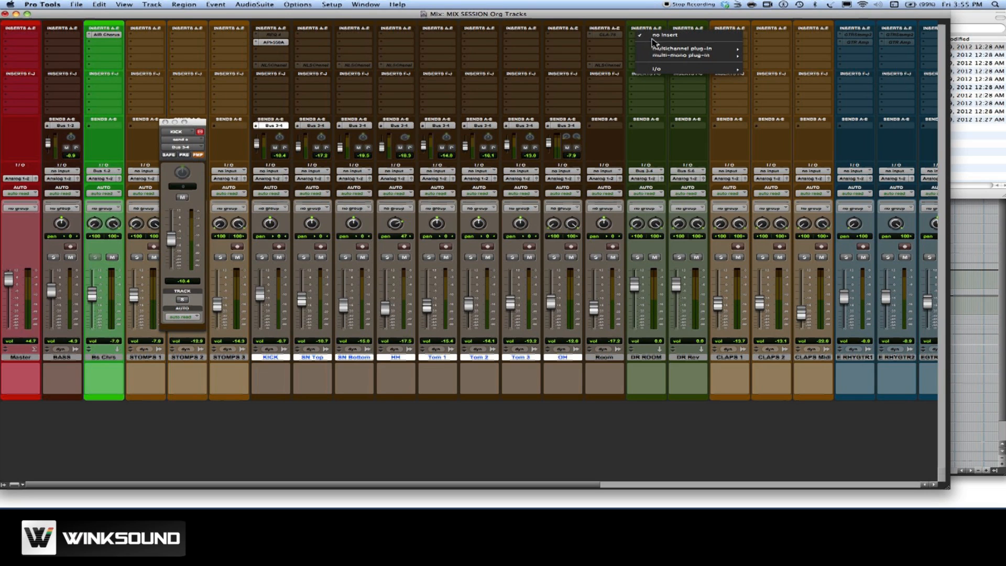
mouse_move(661, 51)
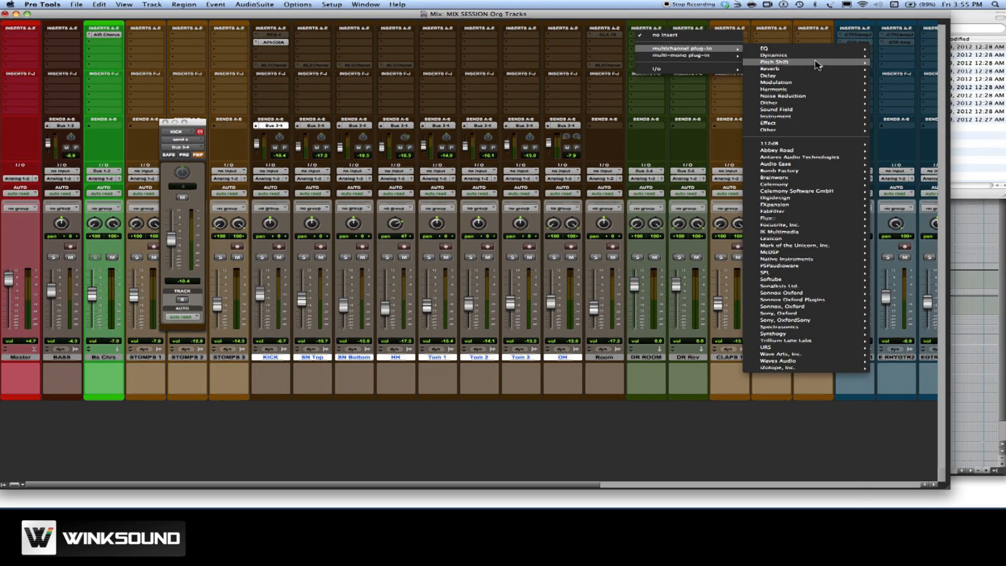
mouse_move(817, 71)
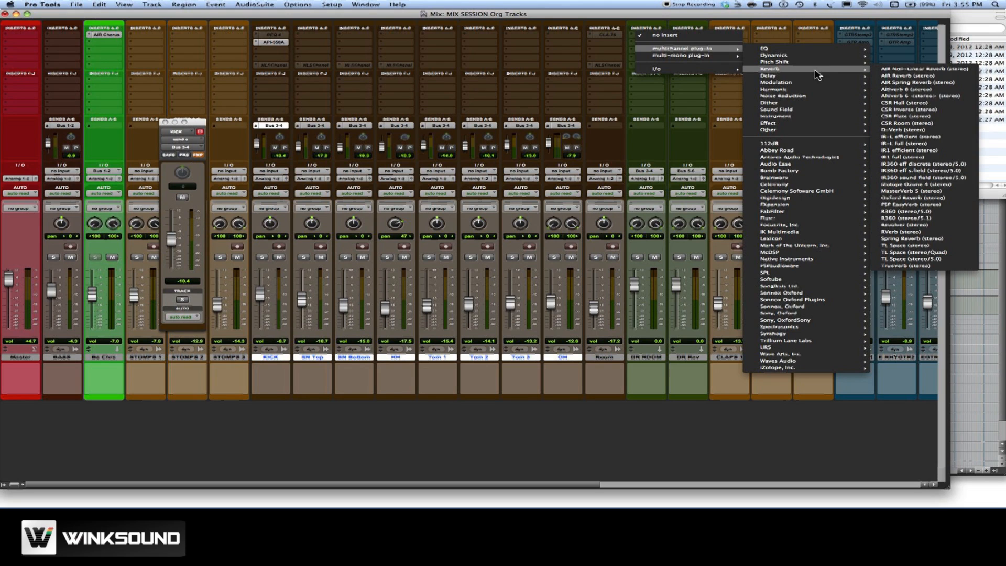
left_click(911, 130)
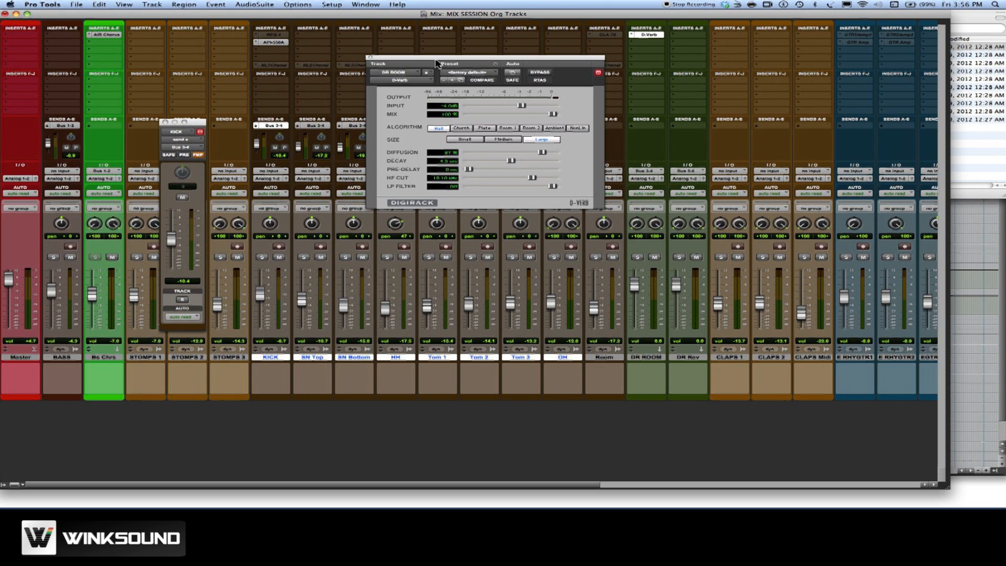
- Set D-Verb to the Room 1 algorithm with diffusion at about 79%, and move its window clear of the drum tracks
left_click(509, 128)
mouse_move(539, 153)
left_mouse_down()
mouse_move(522, 153)
mouse_move(534, 153)
left_mouse_up()
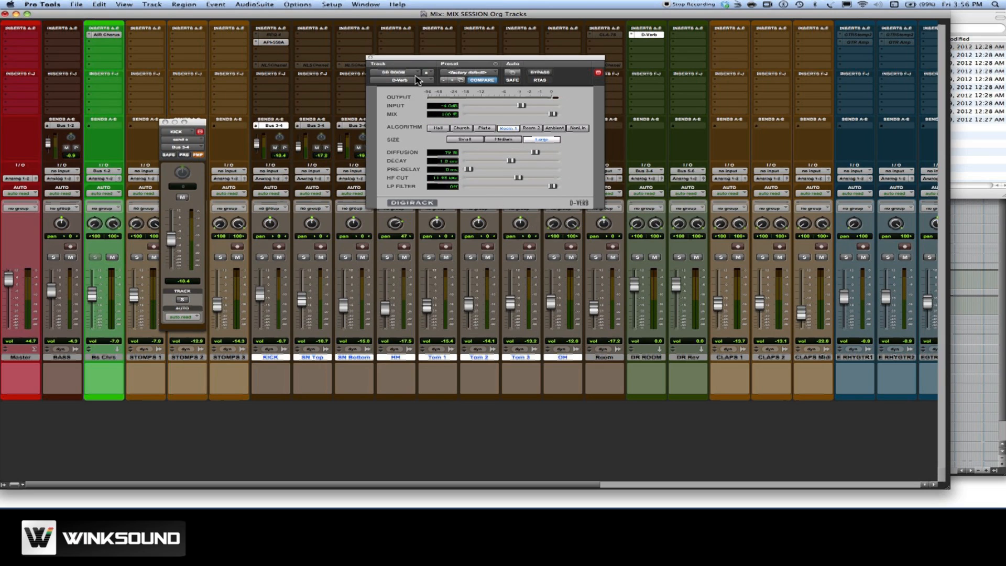
left_click_drag(422, 61, 791, 37)
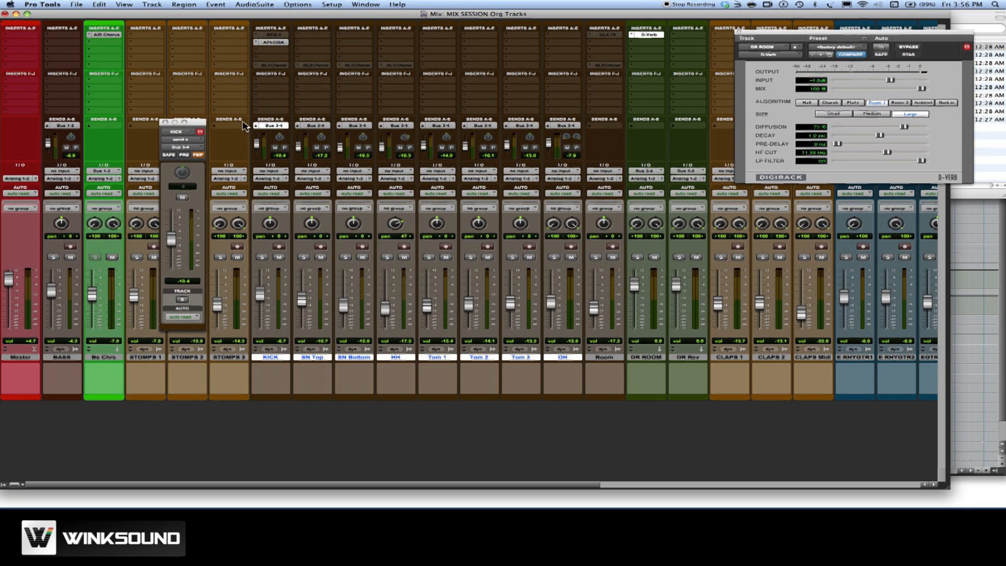
- Restore the send assignments view and add a stereo Bus 5-6 send to all selected drum tracks in the second send slot
left_click(259, 119)
left_click(269, 113)
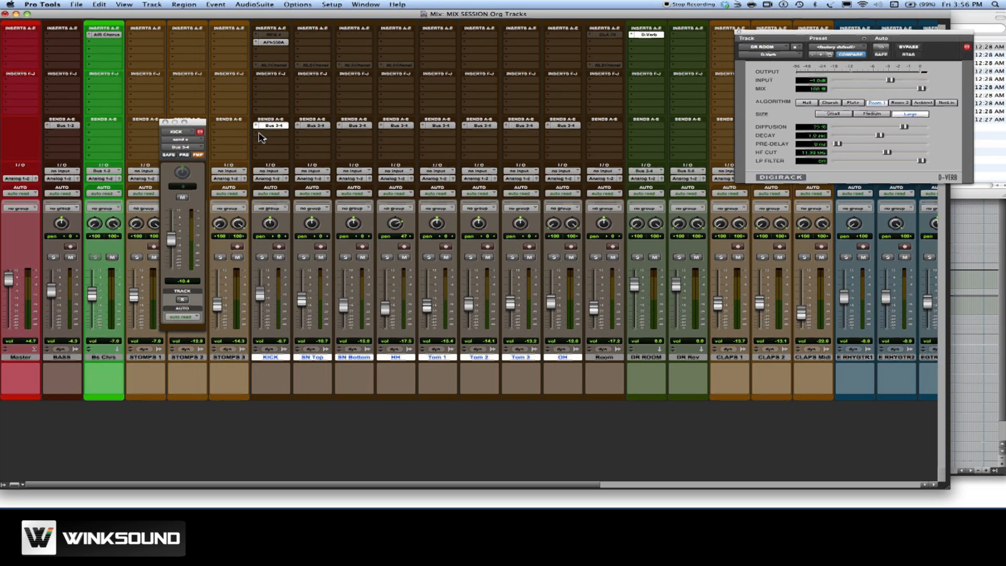
left_click(261, 133)
mouse_move(276, 154)
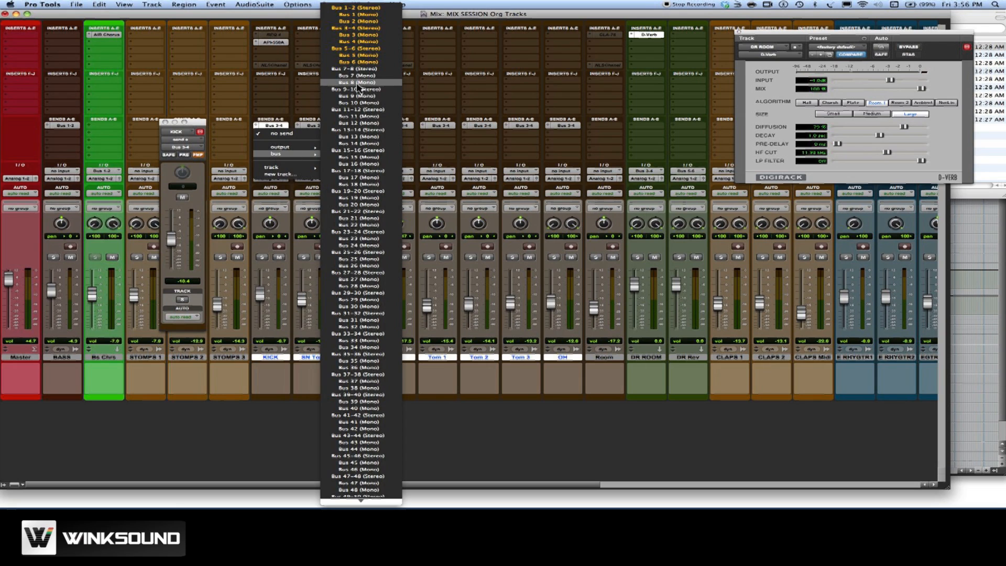
left_click(358, 48, "alt+shift")
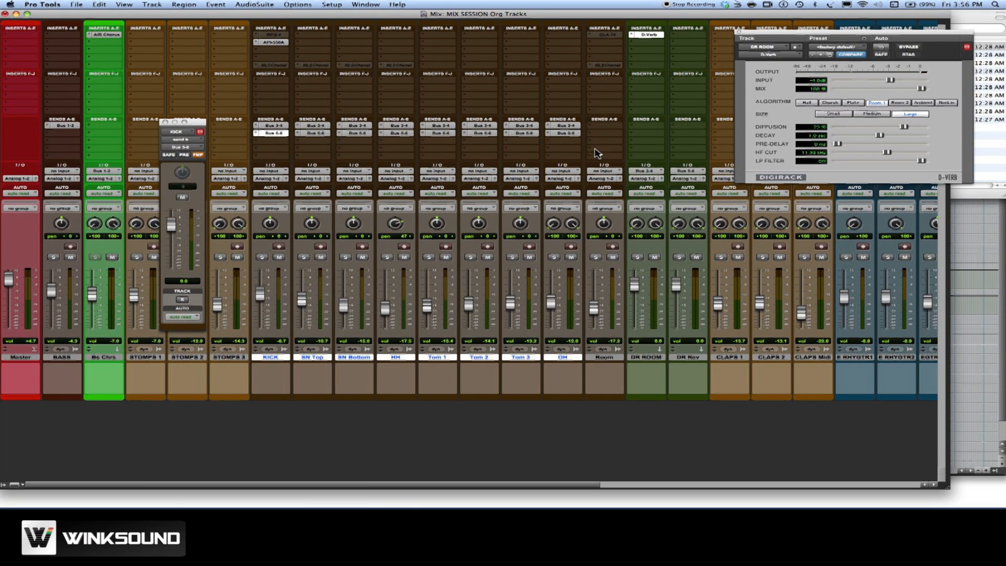
- Insert the multichannel CSR Plate stereo reverb in the first insert slot of DR Rev and close its plug-in window
left_click(683, 35)
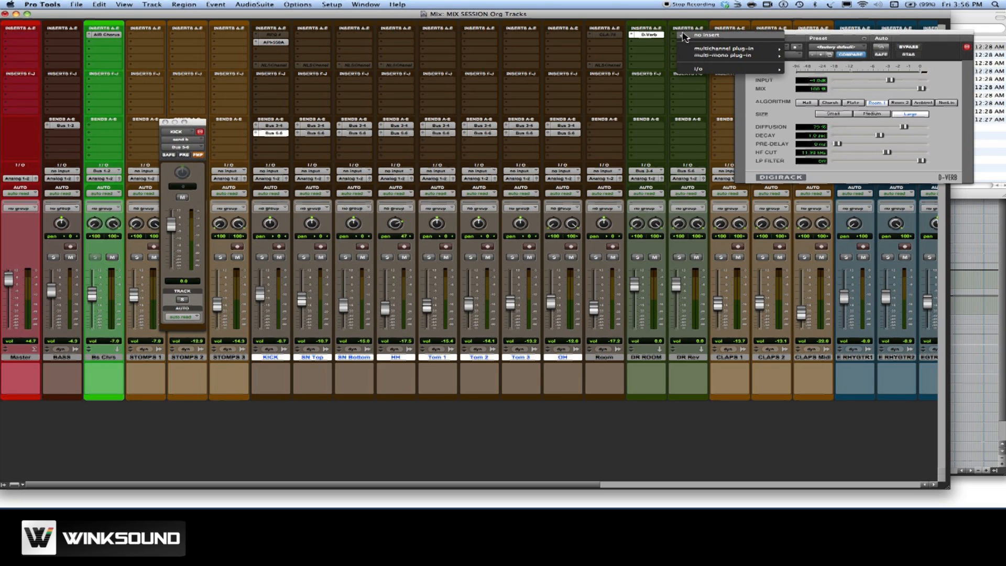
mouse_move(733, 48)
mouse_move(849, 71)
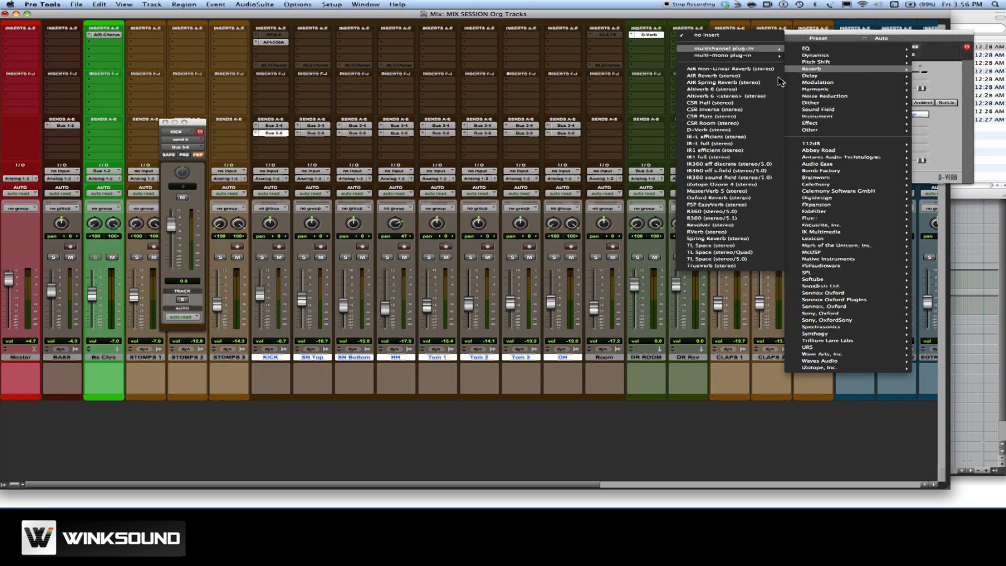
left_click(725, 117)
left_click_drag(819, 33, 590, 301)
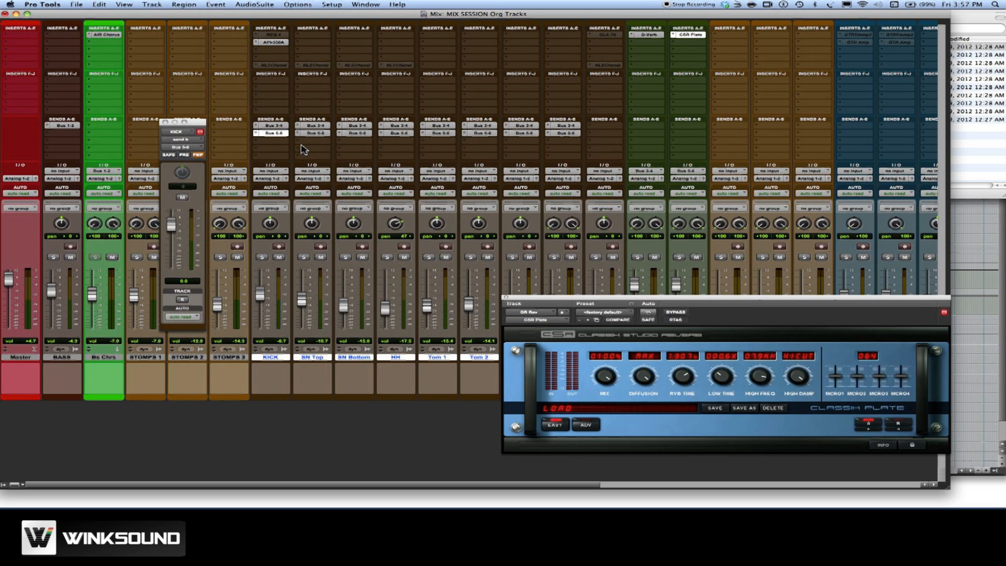
left_click(505, 298)
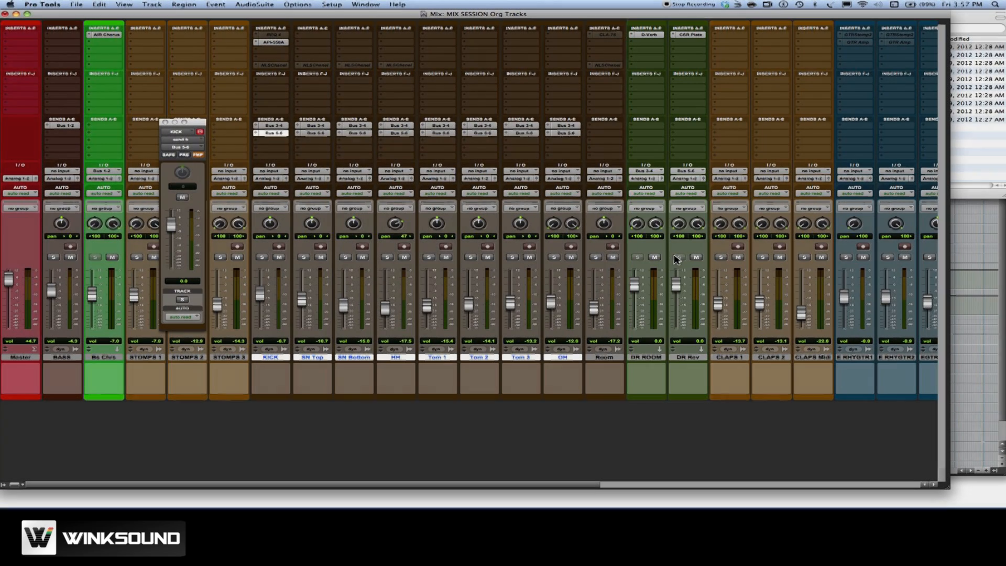
- Solo the Room, HH and SN Bottom tracks
left_click(595, 257)
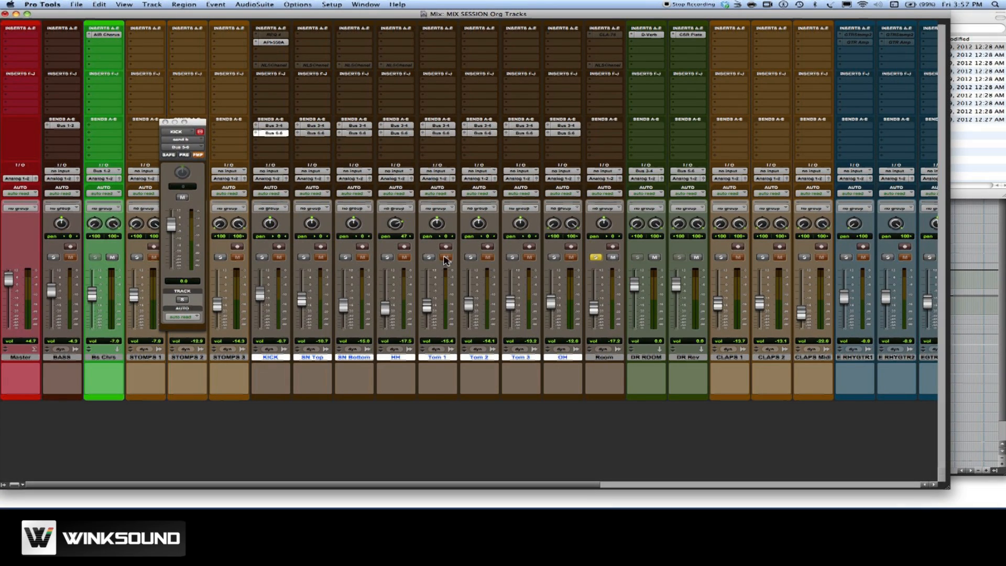
left_click(387, 257)
left_click(345, 257)
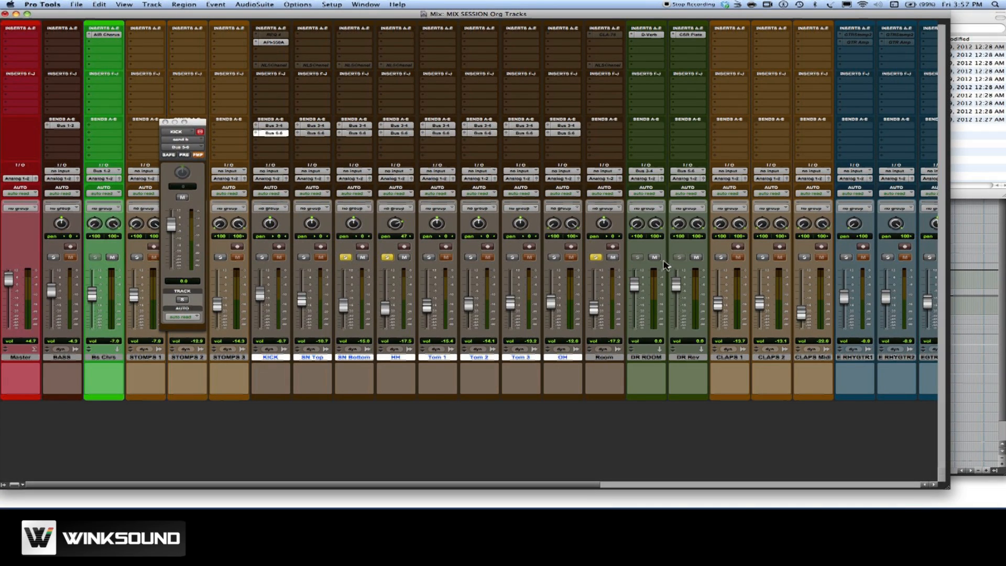